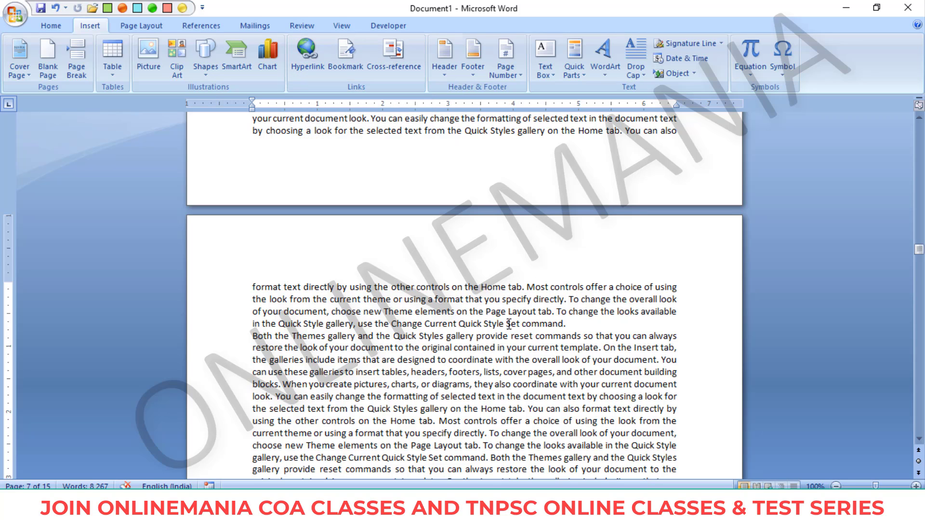
- Hyperlink the words "Set command" before the second paragraph on page 7 to the file niti-aayog.jpg in Documents
drag(483, 323, 562, 326)
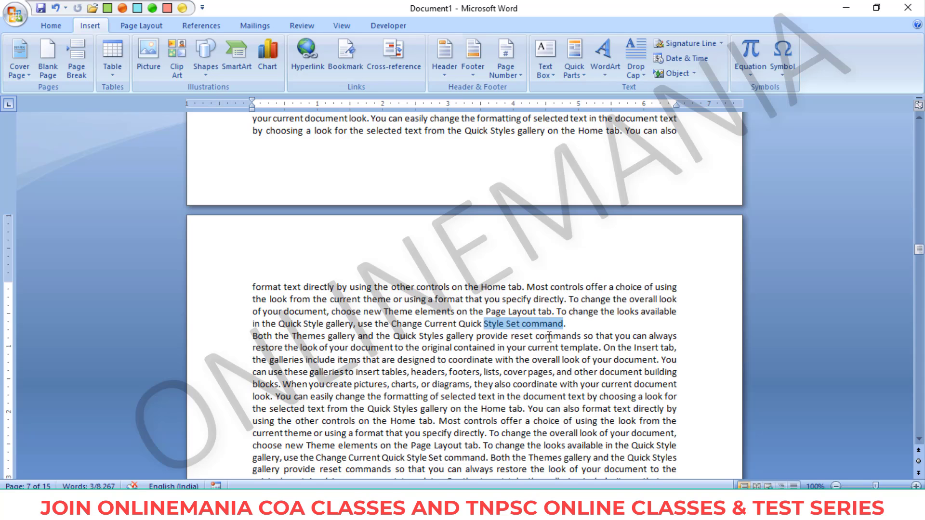
click(522, 323)
drag(522, 324, 565, 323)
click(311, 58)
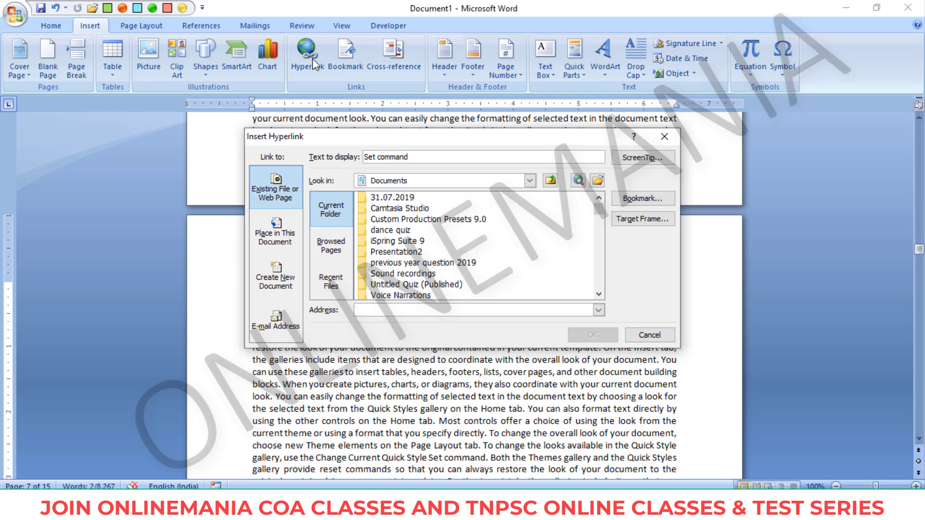
scroll(441, 270, down, 5)
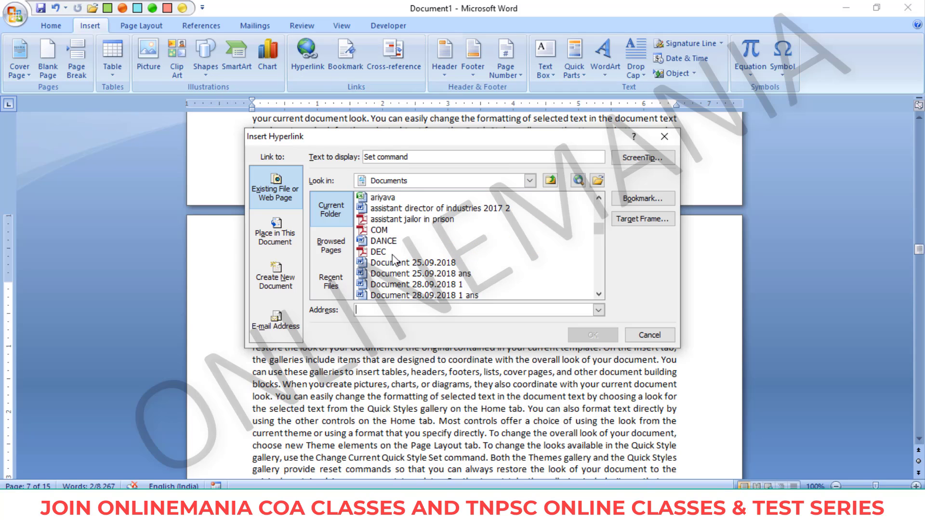
scroll(388, 256, up, 2)
scroll(388, 257, up, 1)
scroll(424, 250, down, 6)
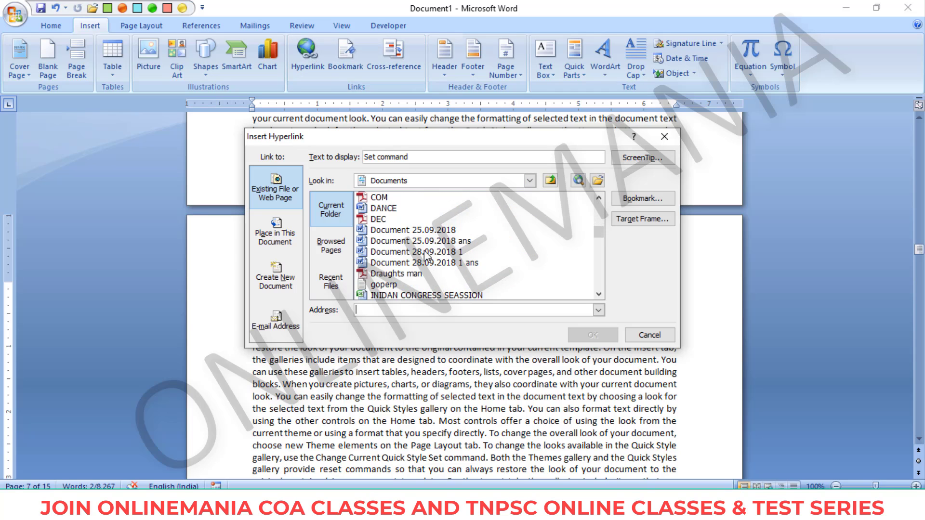
click(389, 228)
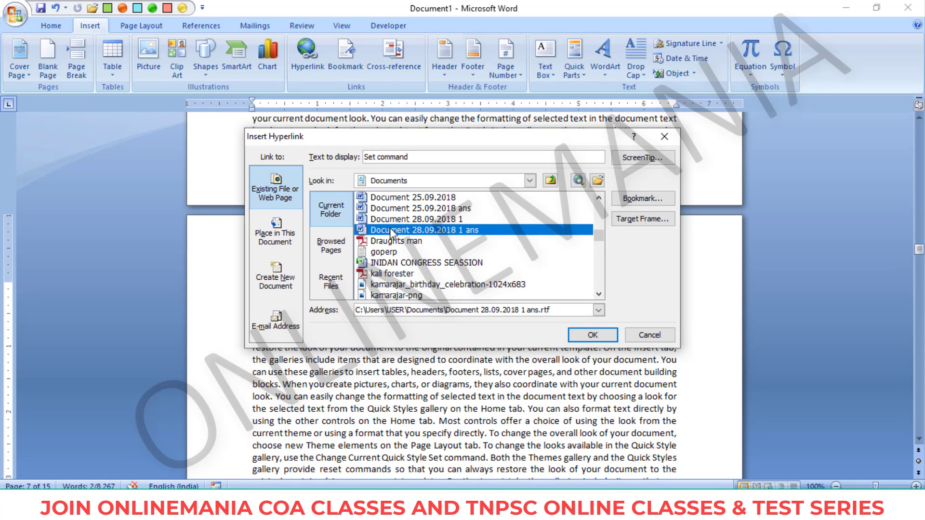
scroll(427, 275, down, 2)
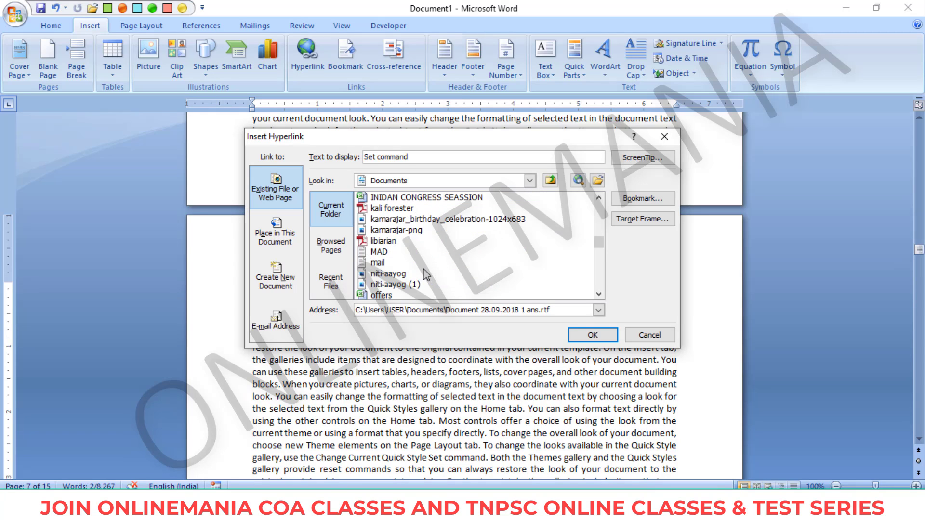
click(399, 274)
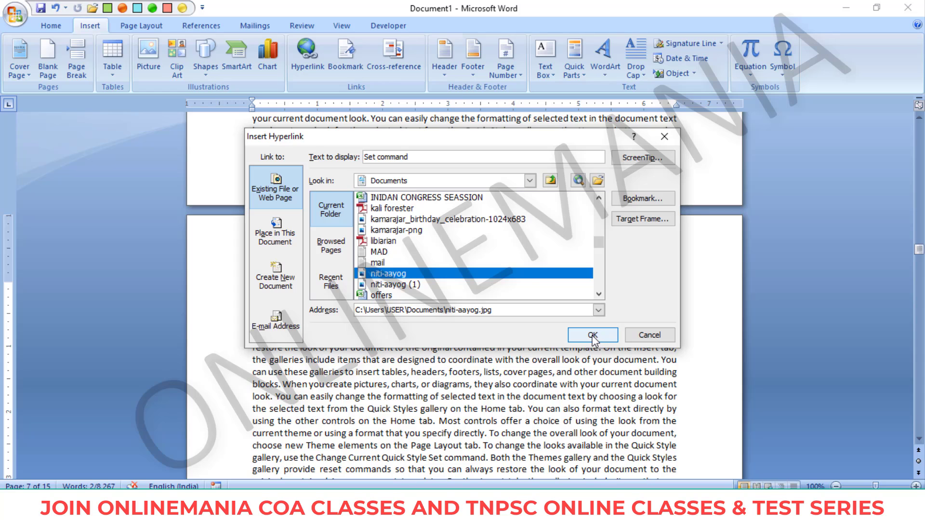
scroll(479, 268, down, 1)
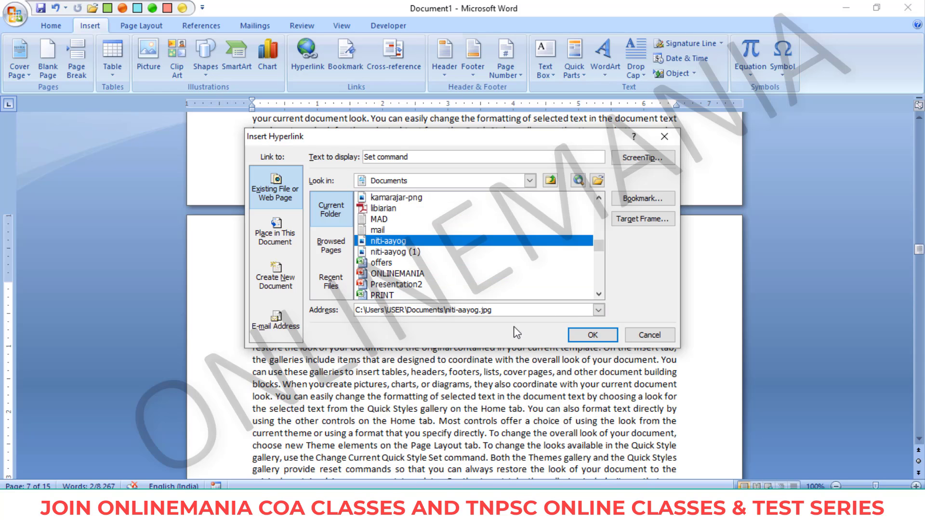
click(592, 335)
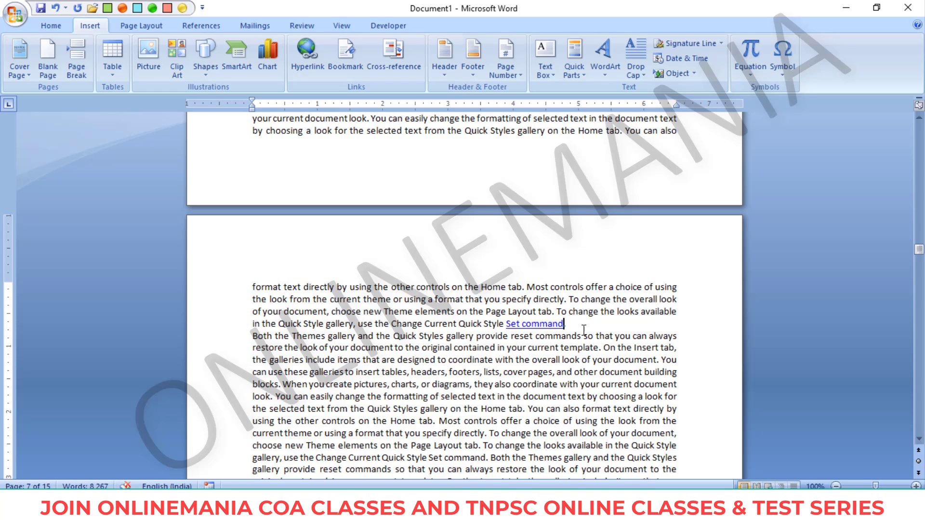
- Follow the "Set command" link to view the linked image, and return to the document
mouse_move(550, 326)
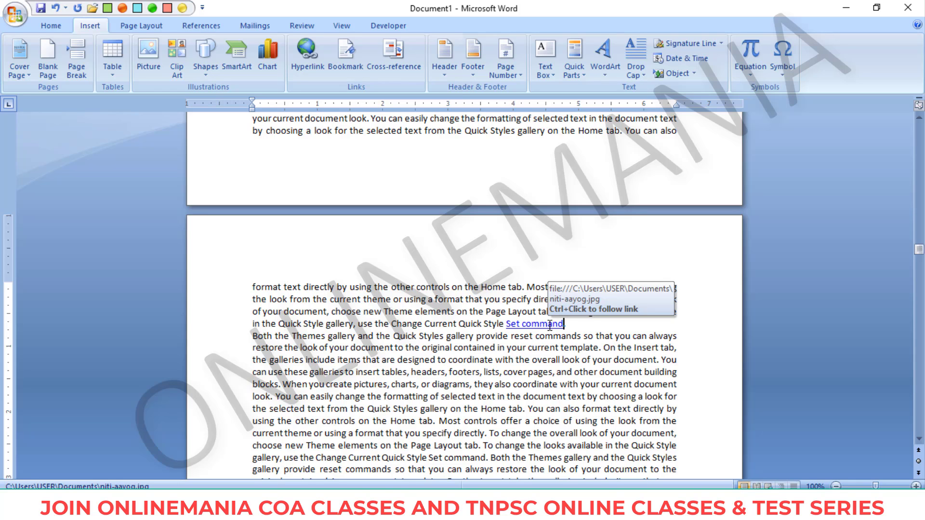
ctrl+click(549, 326)
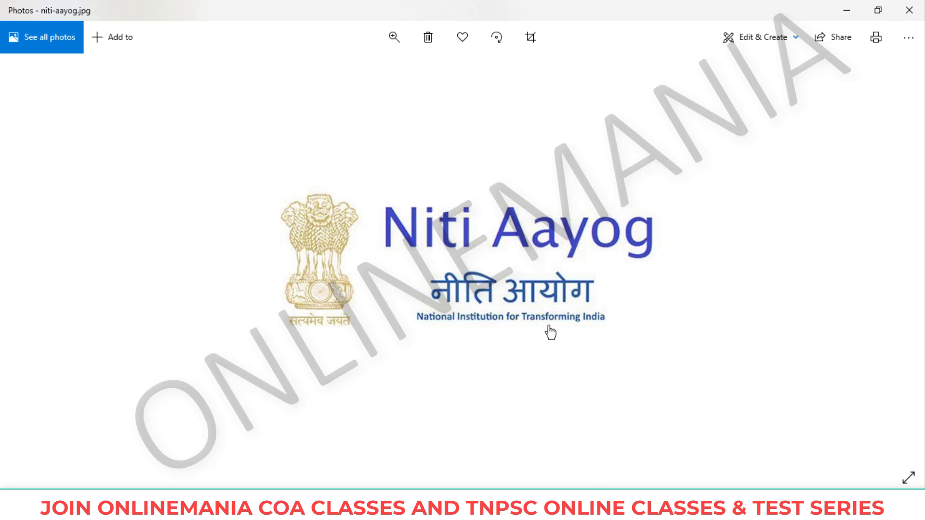
click(604, 506)
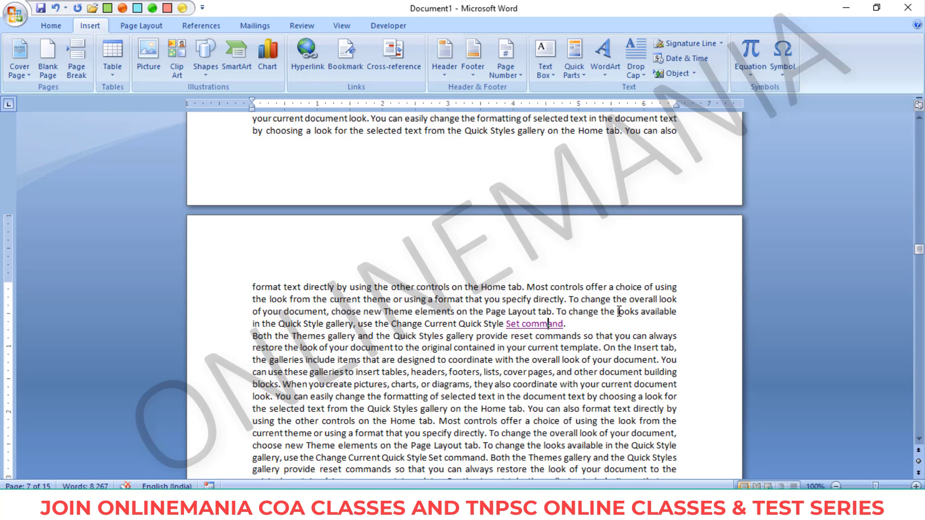
- Color the words "your document" at the end of the long paragraph on page 7 red
scroll(619, 312, down, 7)
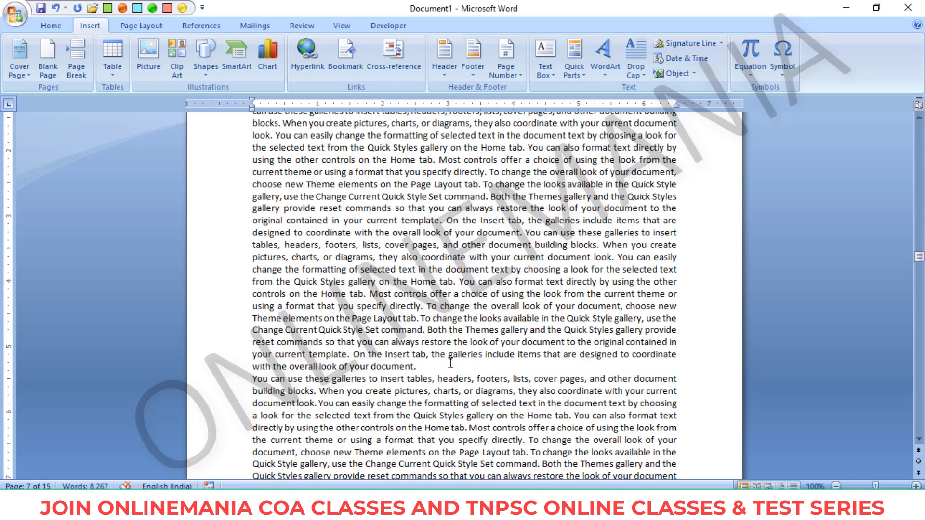
drag(351, 366, 412, 367)
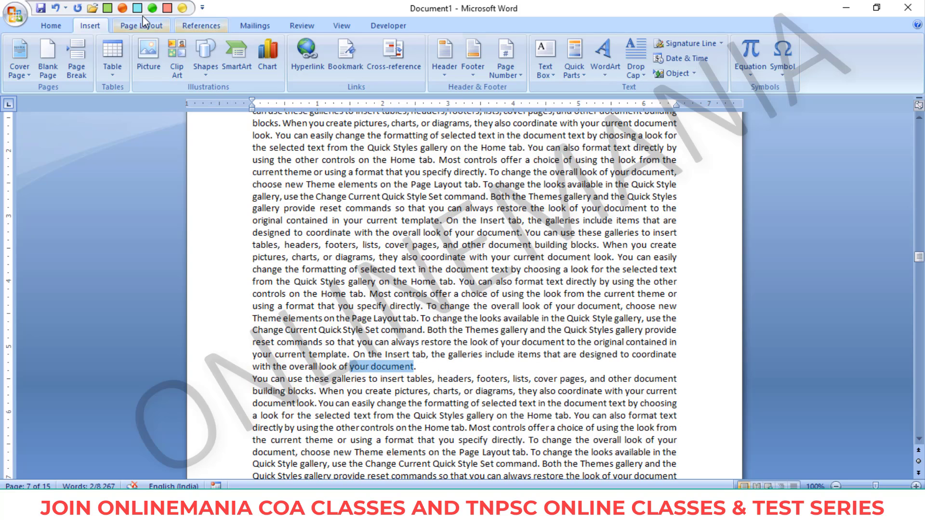
click(50, 25)
click(268, 68)
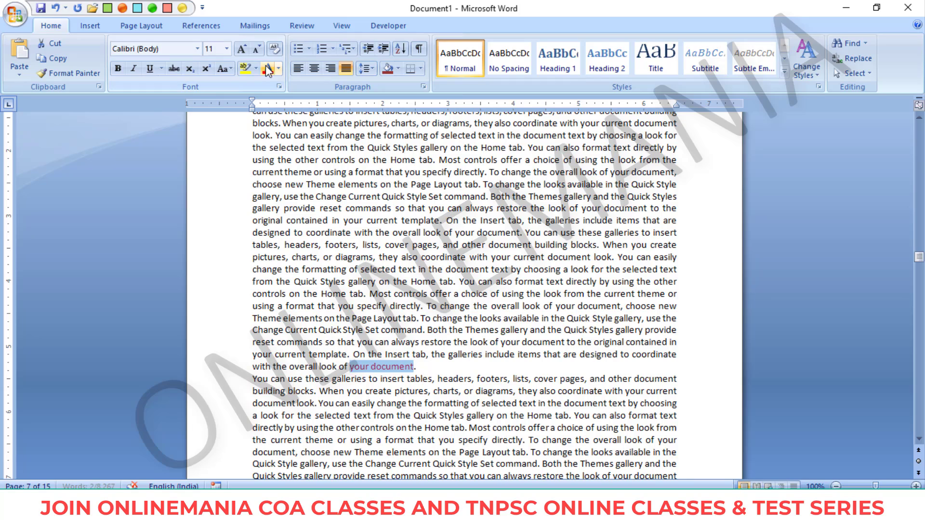
scroll(337, 289, up, 5)
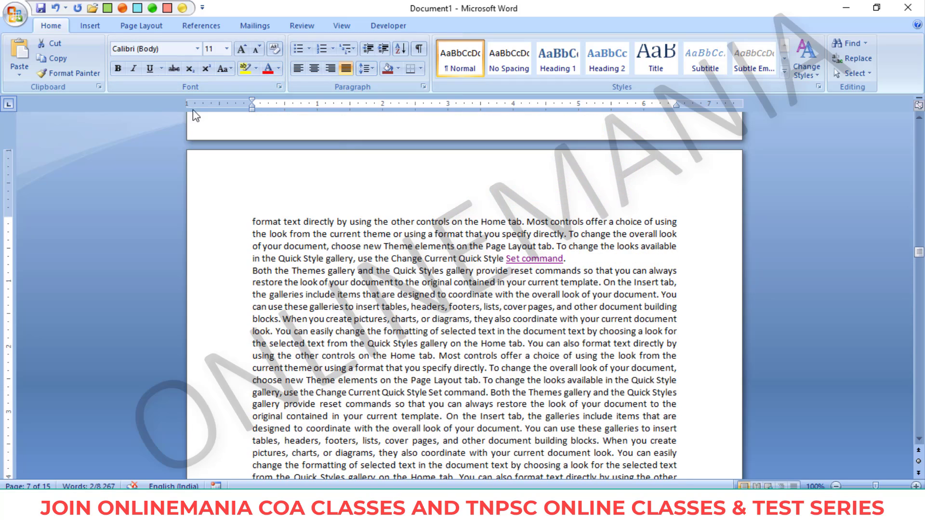
click(91, 25)
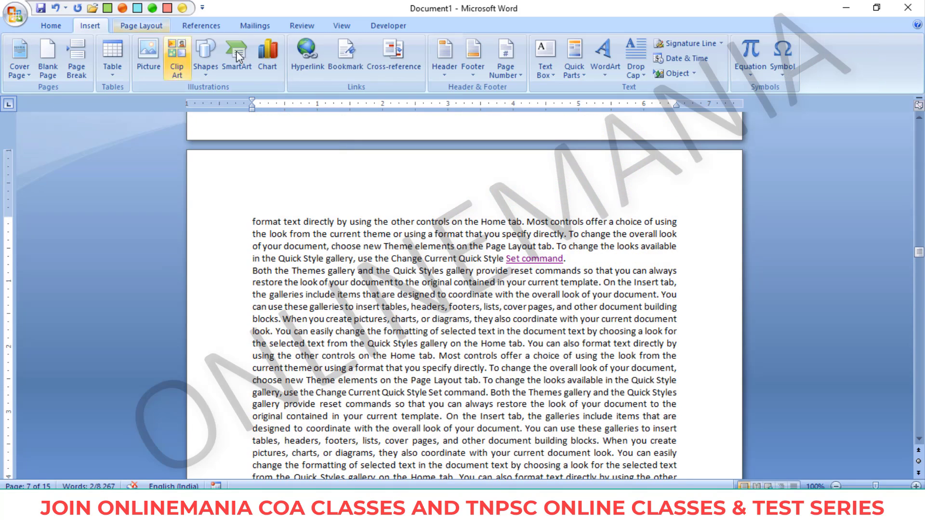
click(346, 57)
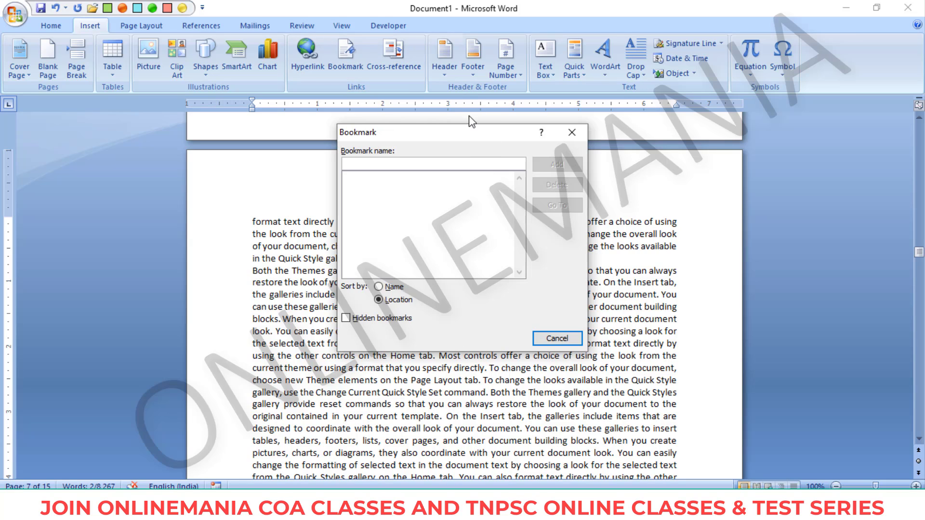
drag(470, 128, 566, 153)
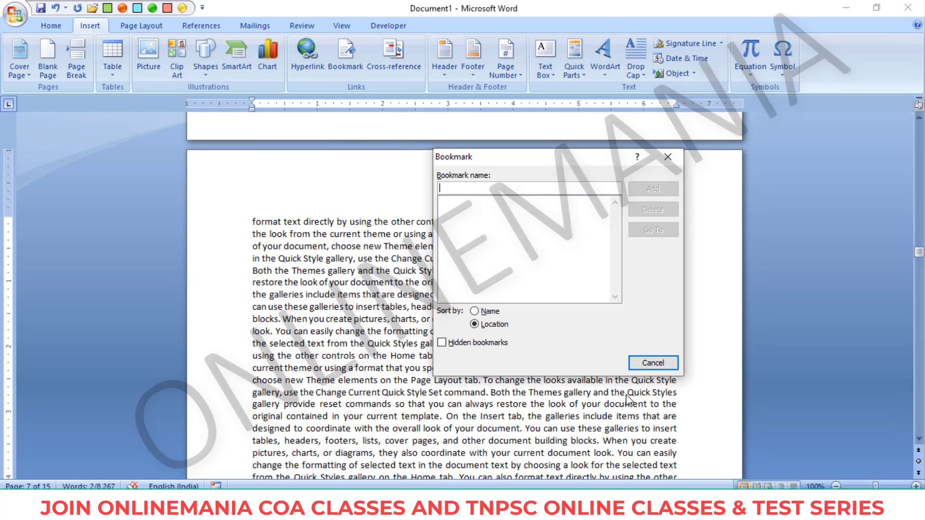
click(662, 363)
scroll(508, 268, down, 6)
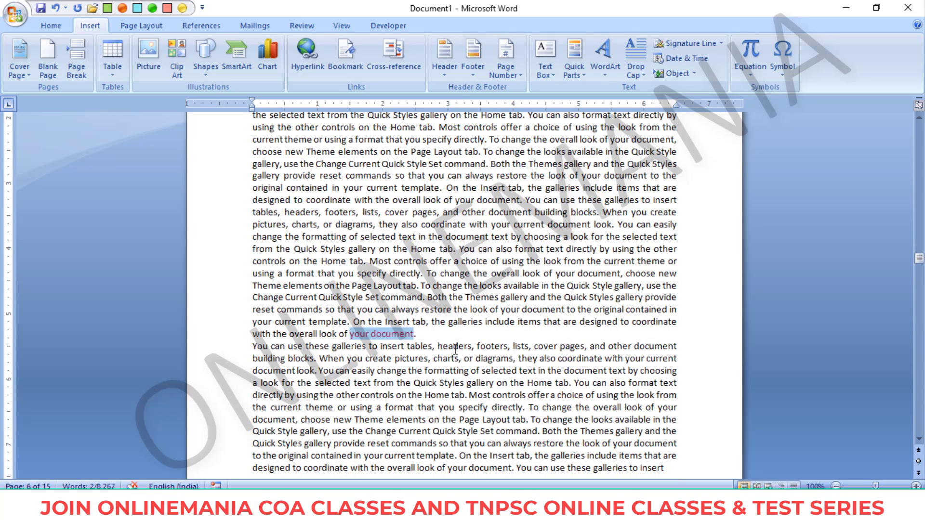
- Start a bookmark for the red "your document" text, enter the name YOUR DOCUMENT, and sort bookmarks by name
click(349, 61)
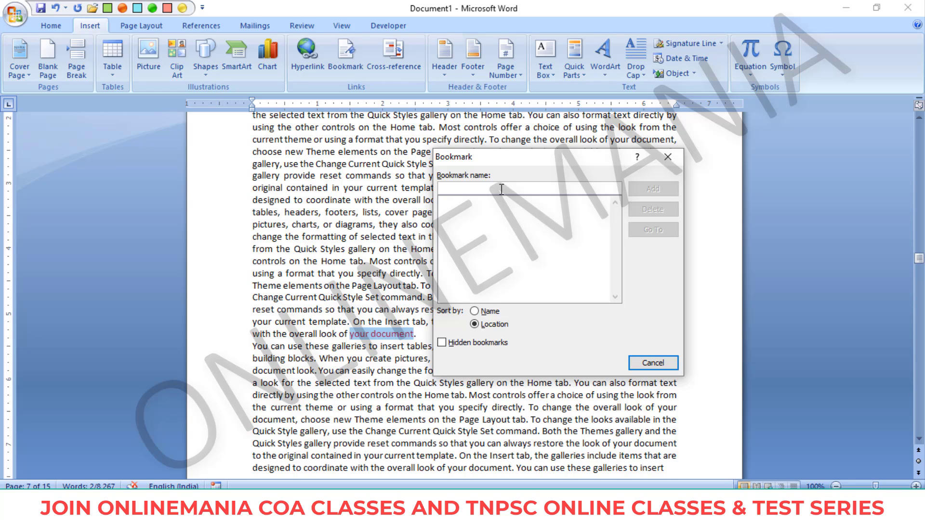
text(Y)
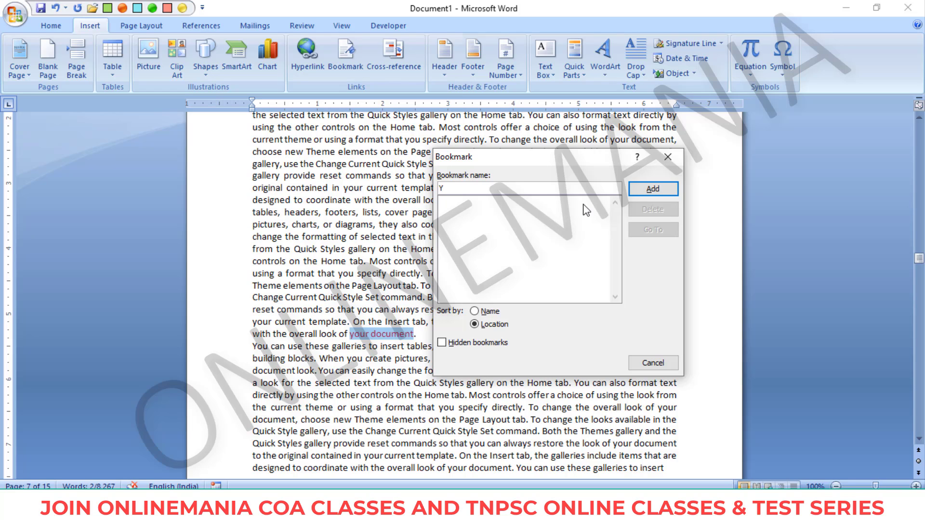
text(OUR DOCUMEN)
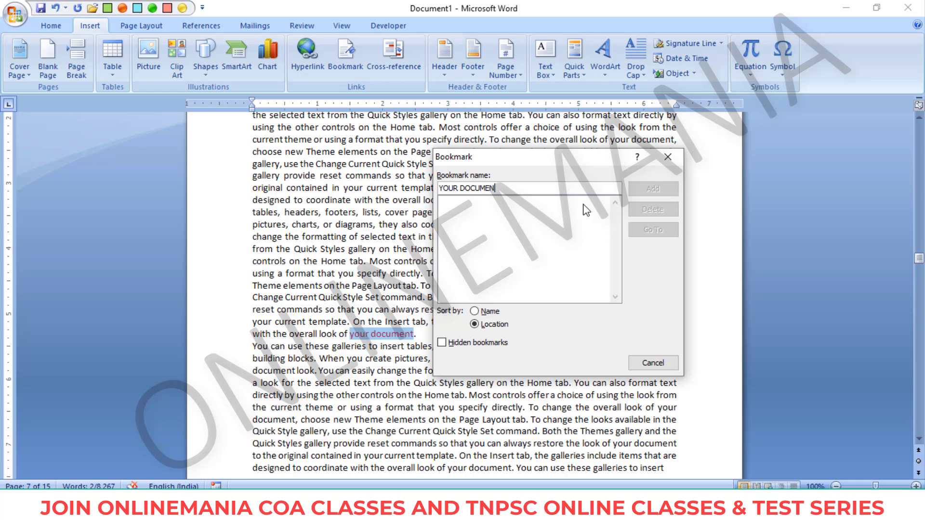
text(T)
click(475, 312)
click(457, 187)
click(550, 187)
- Try the number 12535 as the bookmark name instead
key(BackSpace)
key(BackSpace)
key(BackSpace)
key(BackSpace)
key(BackSpace)
key(BackSpace)
key(BackSpace)
key(BackSpace)
key(BackSpace)
key(BackSpace)
key(BackSpace)
key(BackSpace)
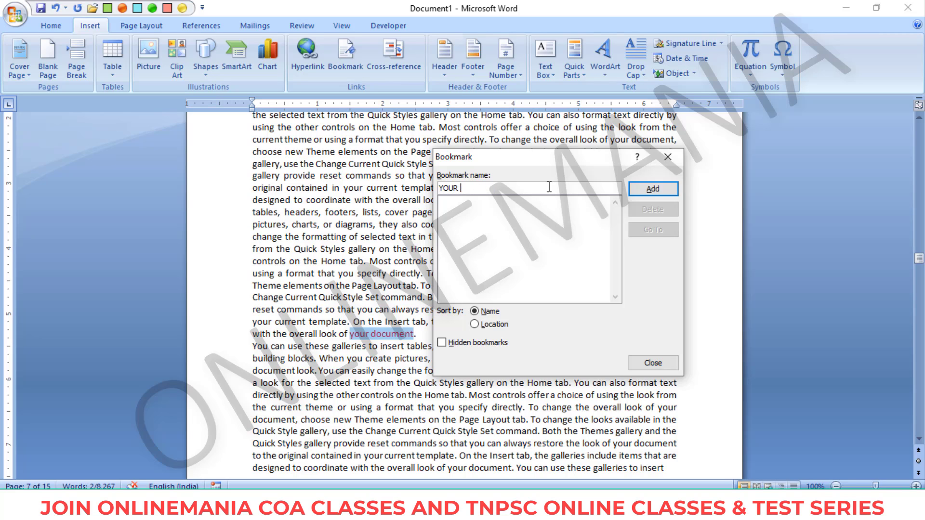
text(12535)
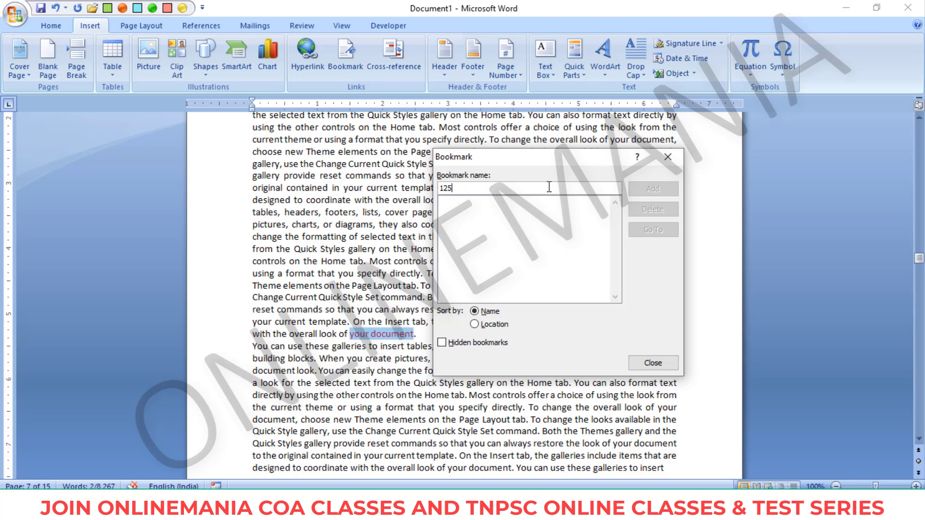
- Replace the bookmark name with YOUR and add the bookmark to the selected text
key(BackSpace)
key(BackSpace)
key(BackSpace)
key(BackSpace)
key(BackSpace)
text(YI)
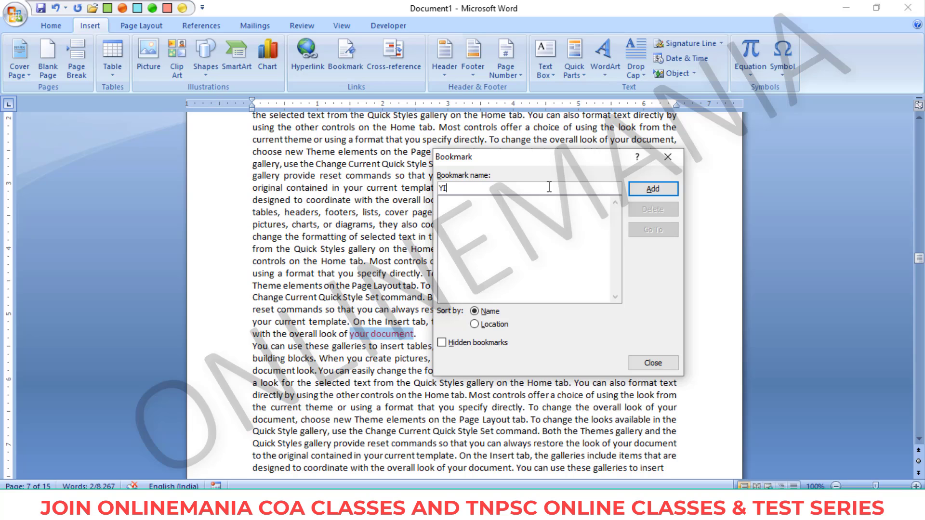
key(BackSpace)
text(OUR)
click(649, 189)
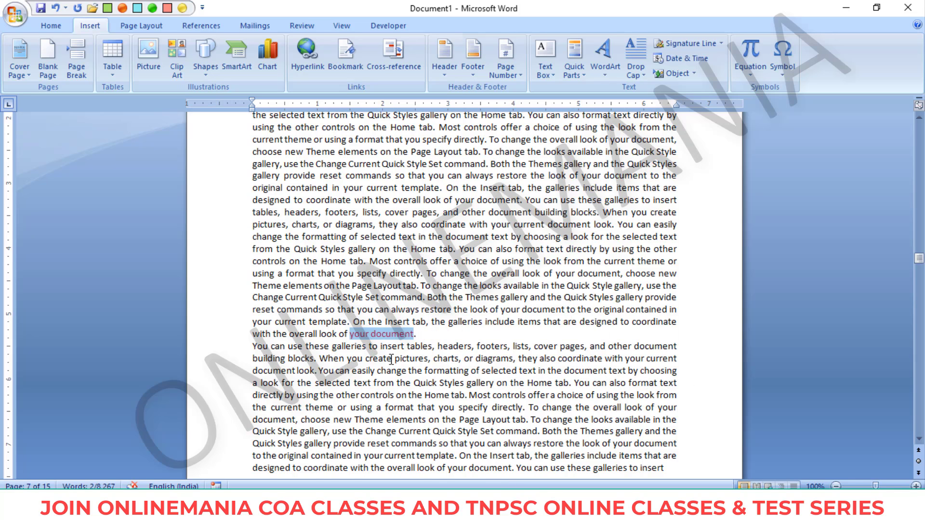
click(525, 333)
scroll(524, 333, up, 20)
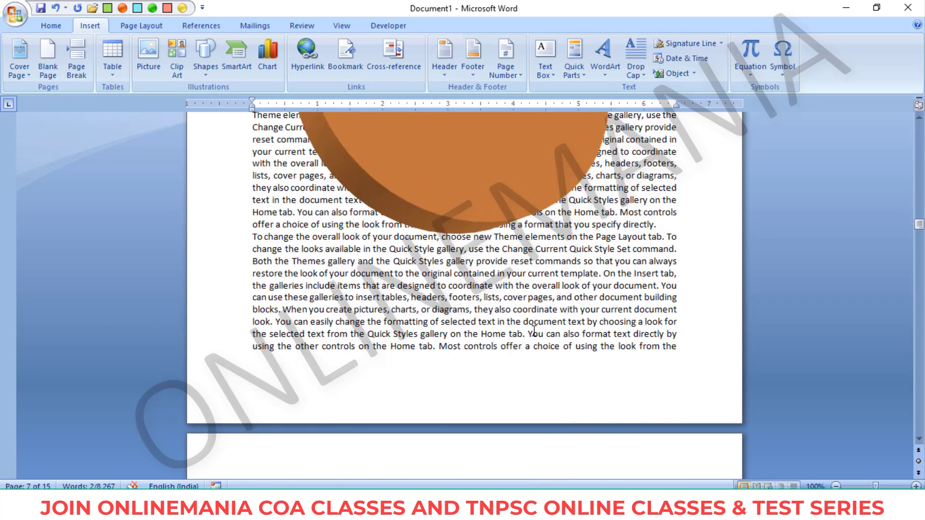
scroll(534, 332, down, 10)
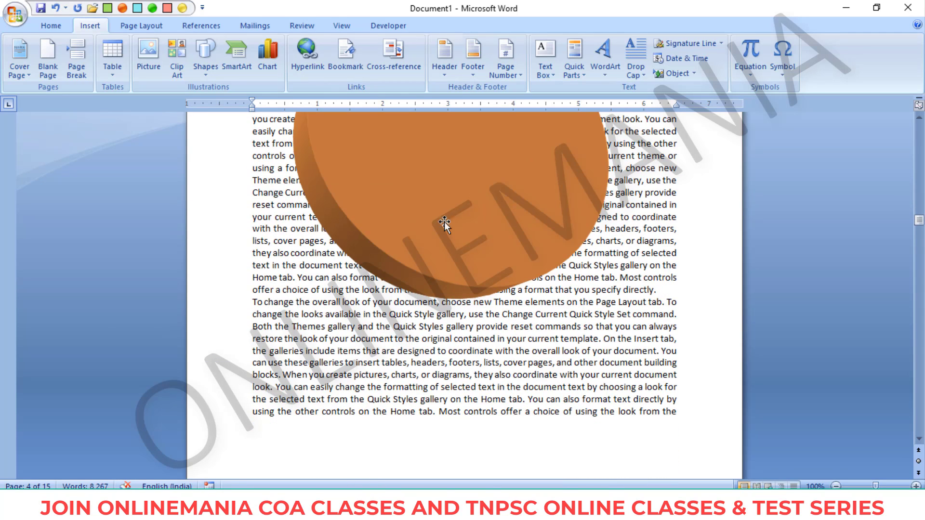
click(351, 50)
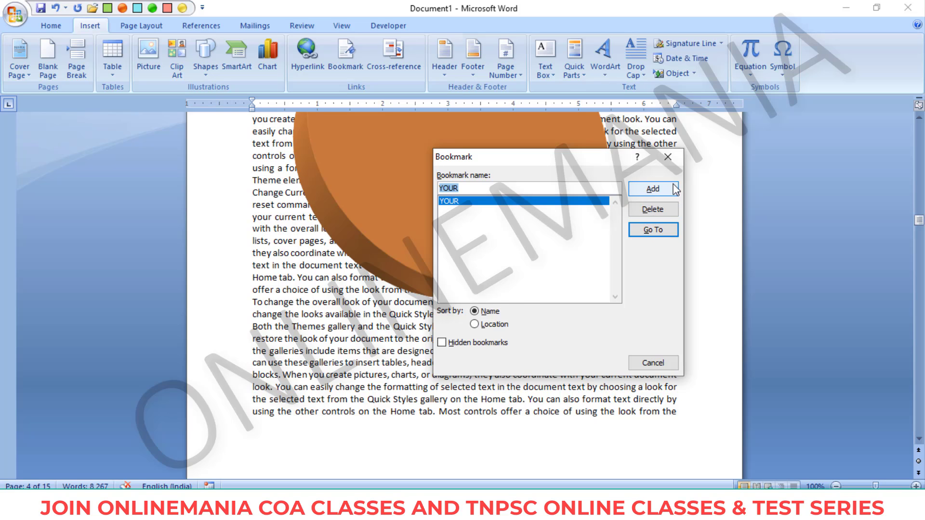
click(668, 157)
- Go to the YOUR bookmark from an earlier page, delete that bookmark, and close the Bookmark dialog
scroll(392, 314, up, 8)
scroll(393, 314, up, 5)
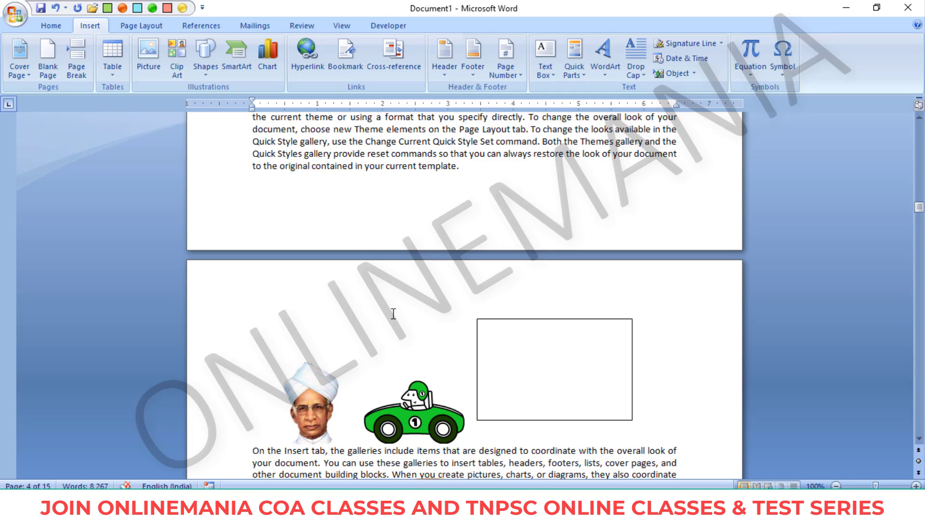
click(345, 60)
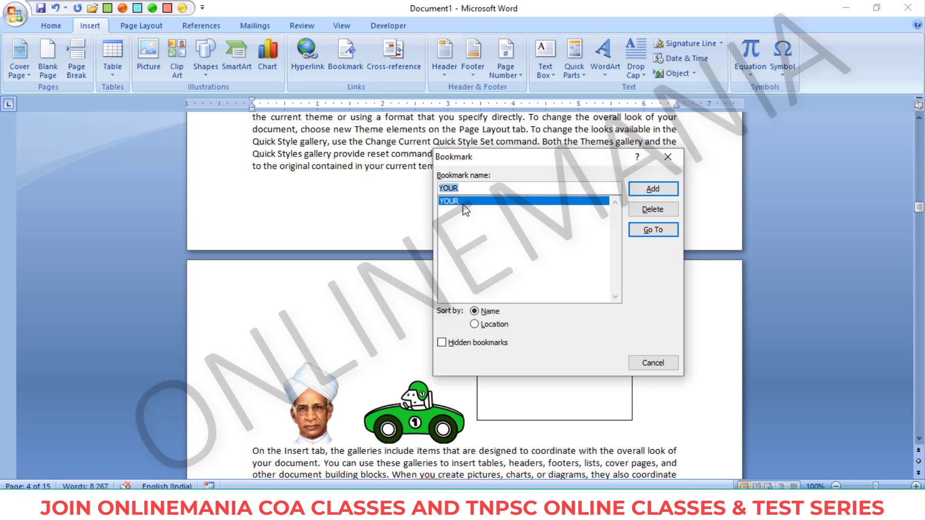
click(653, 230)
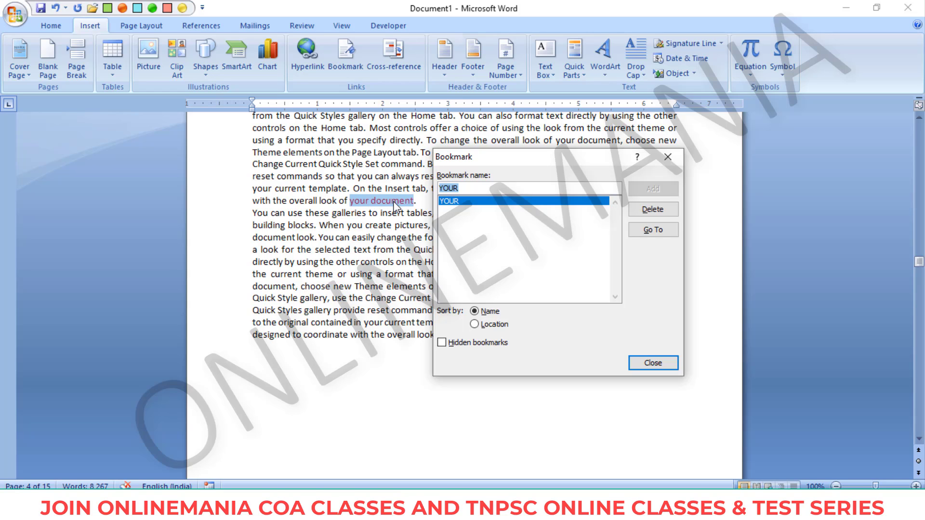
click(644, 215)
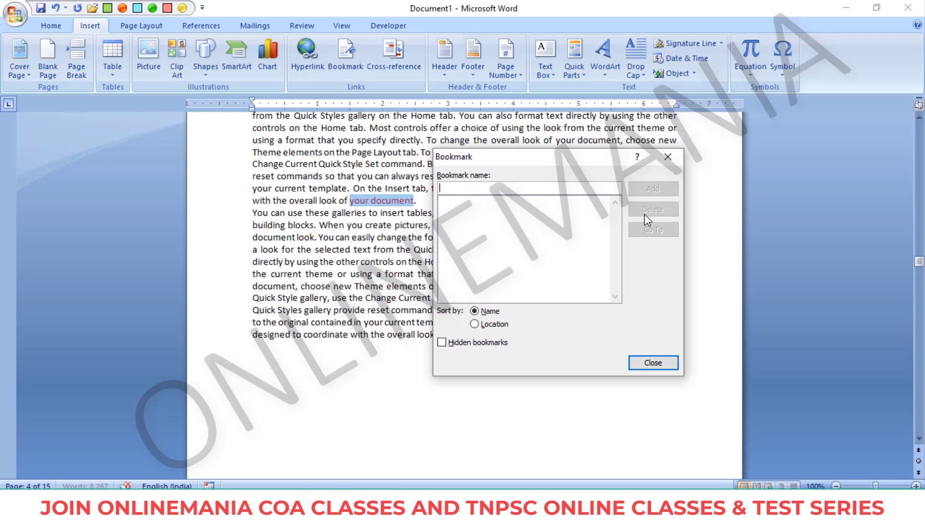
click(671, 365)
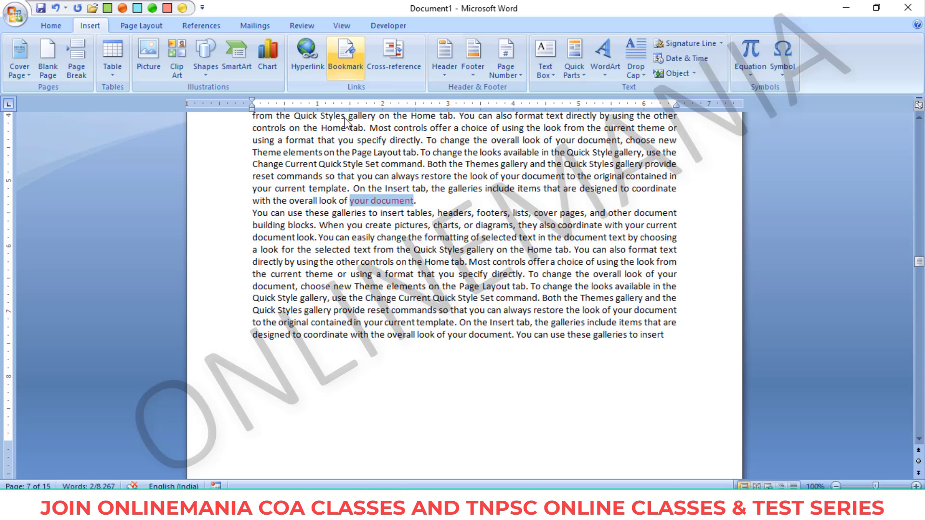
- Add a bookmark named YOUR to the selected red "your document" text
click(346, 57)
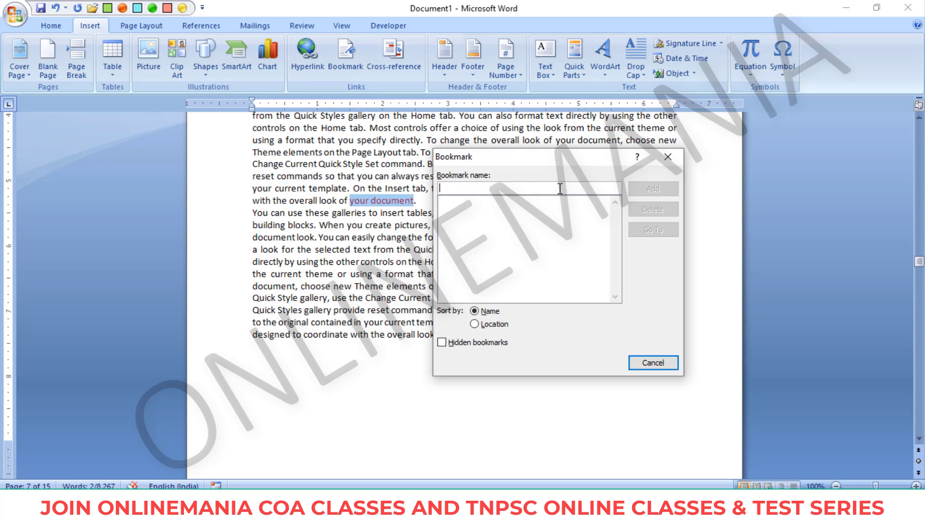
text(YOU)
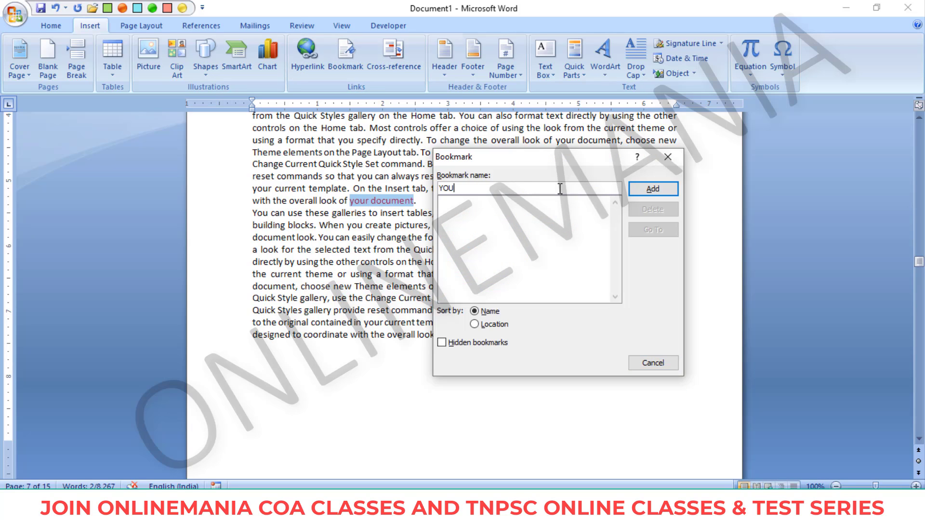
text(R)
click(664, 192)
scroll(497, 258, up, 6)
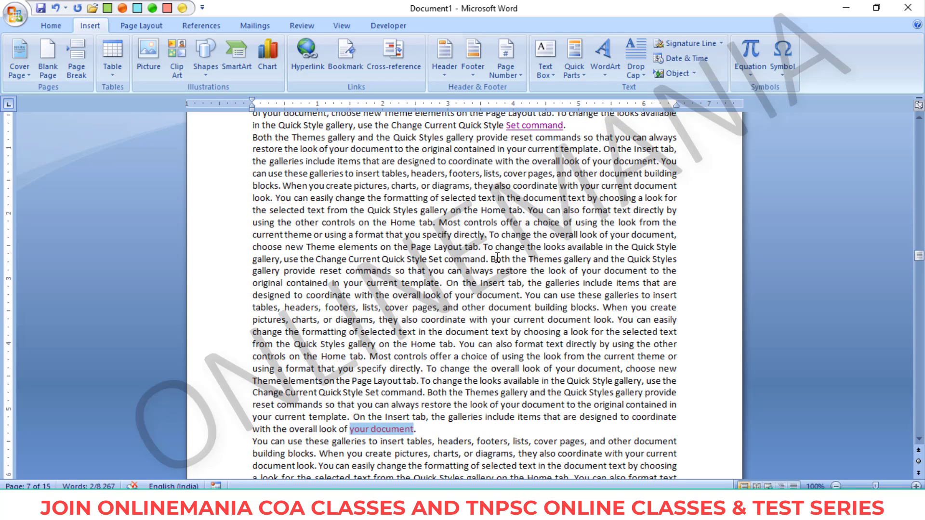
click(398, 174)
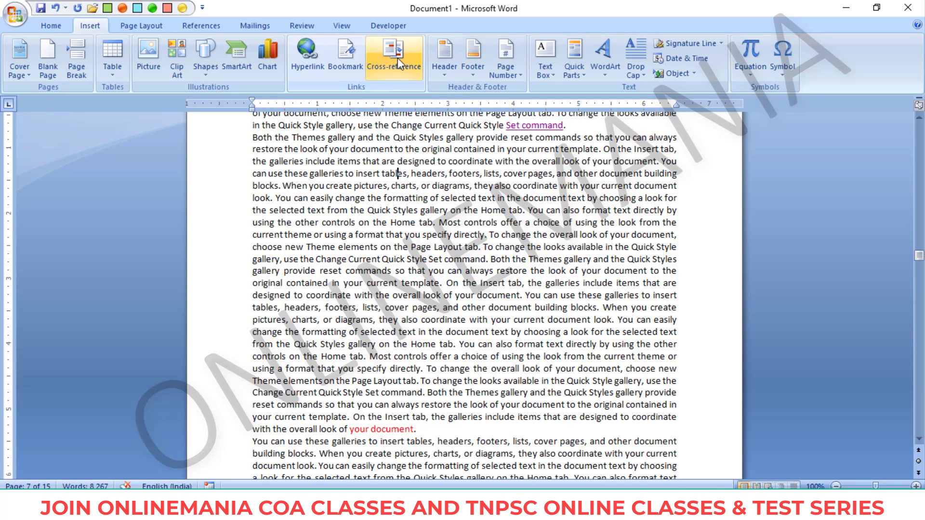
click(407, 56)
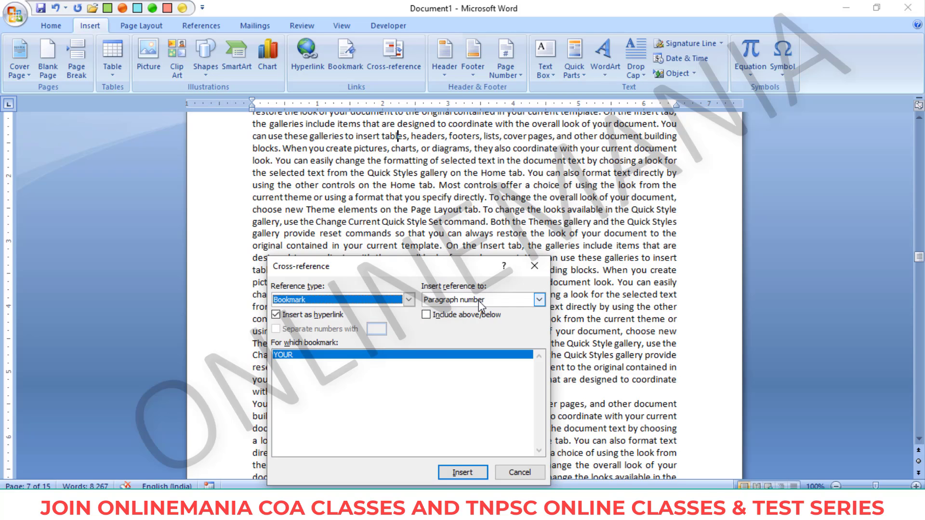
click(533, 265)
- Insert a hyperlinked cross-reference to the YOUR bookmark's paragraph number before "format text directly" at the start of page 7
scroll(260, 241, down, 5)
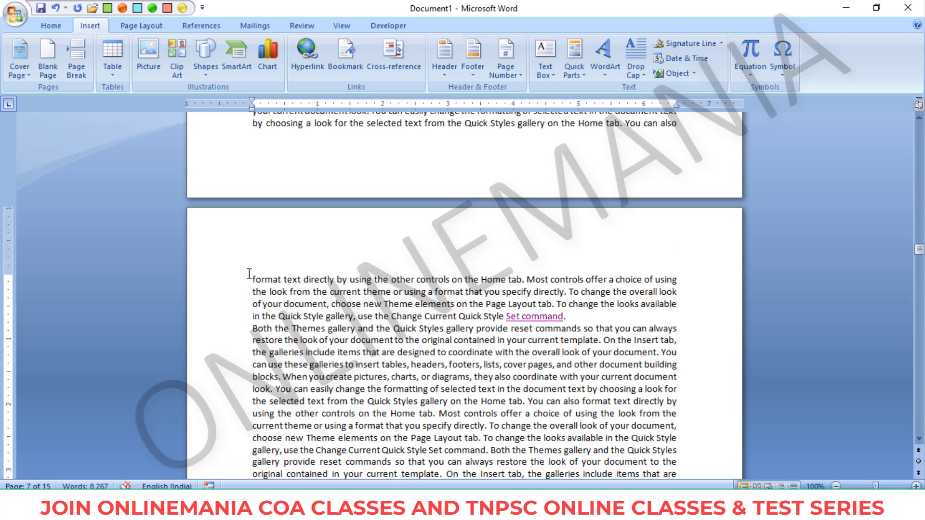
click(386, 48)
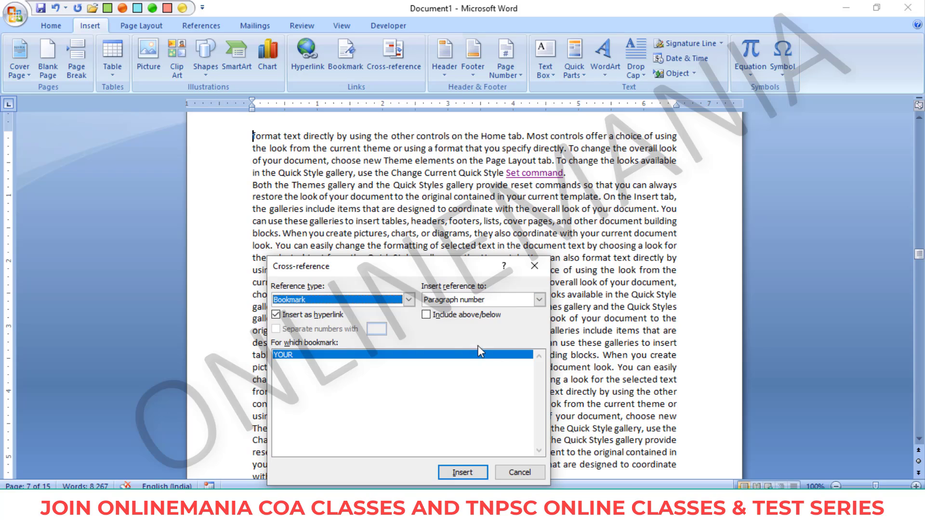
click(539, 300)
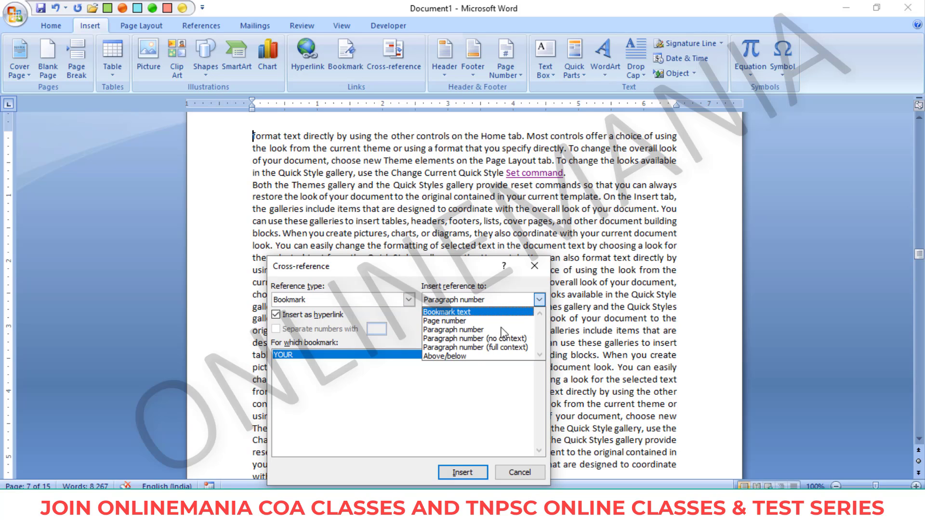
click(492, 331)
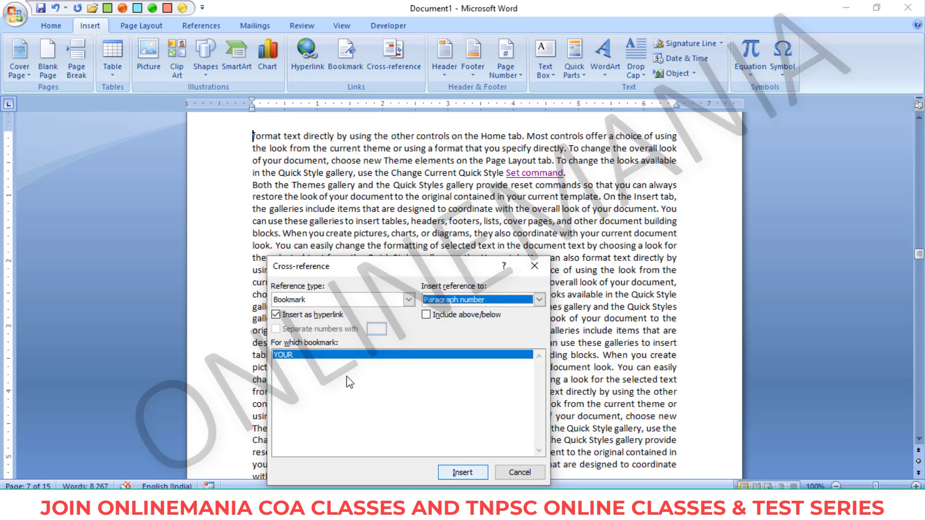
click(287, 356)
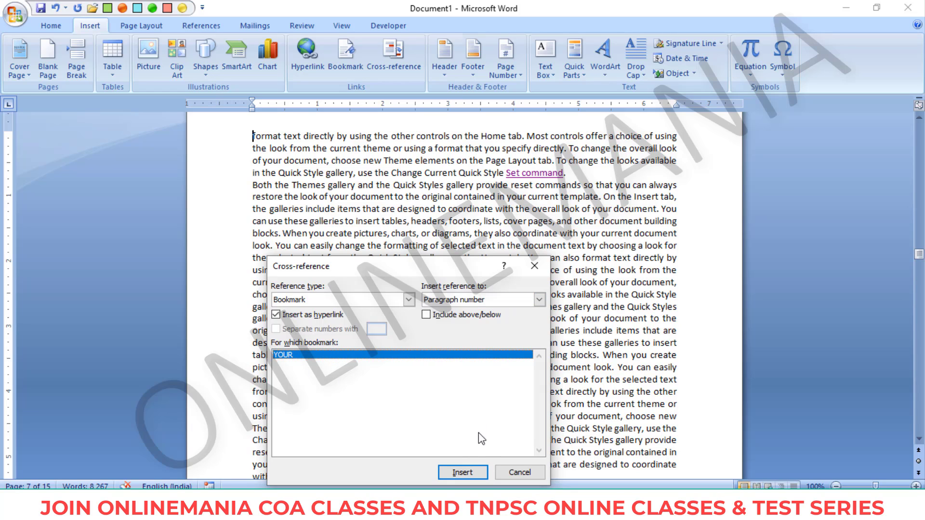
click(479, 472)
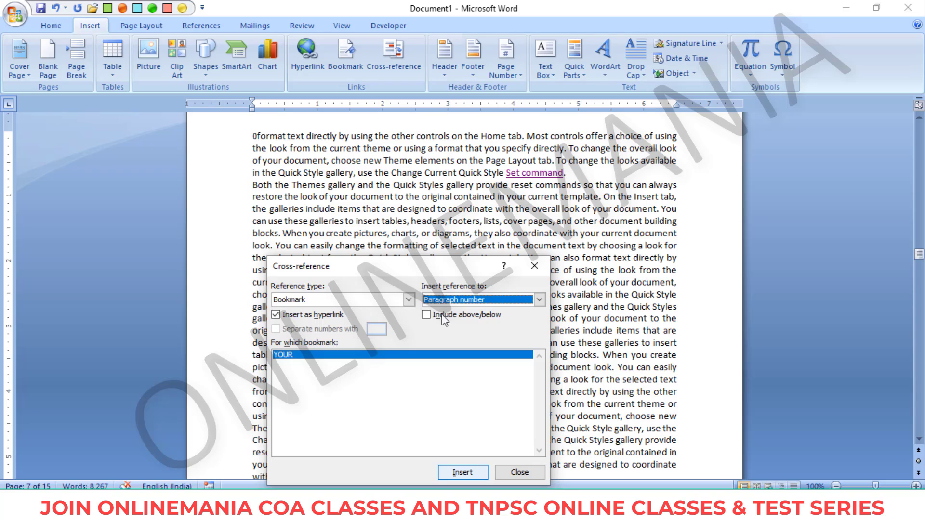
- Delete the inserted cross-reference, insert the same YOUR paragraph-number reference again in its place, and close the Cross-reference dialog
click(258, 136)
key(BackSpace)
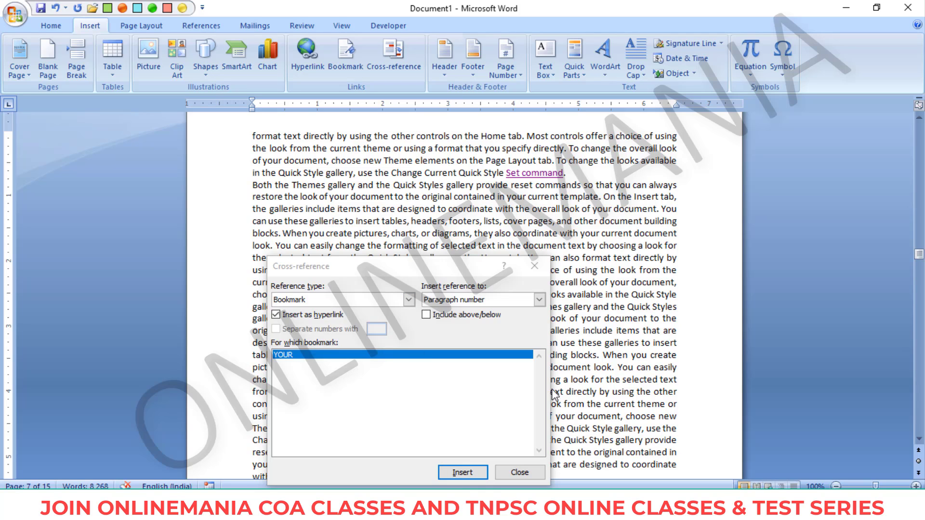
click(480, 473)
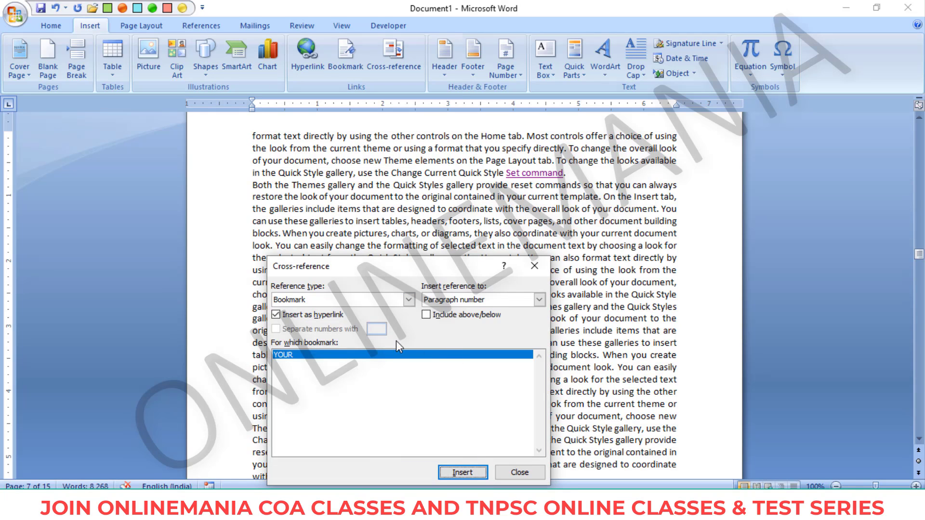
click(463, 472)
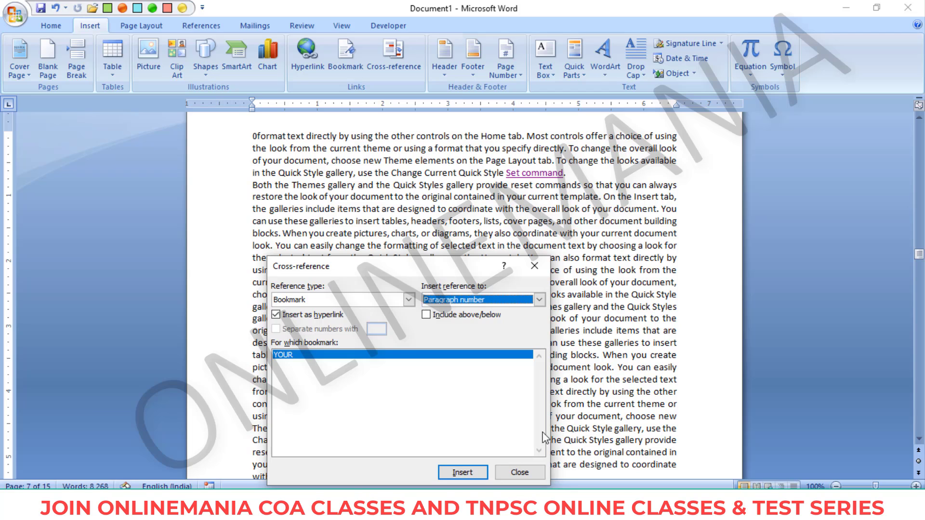
click(519, 474)
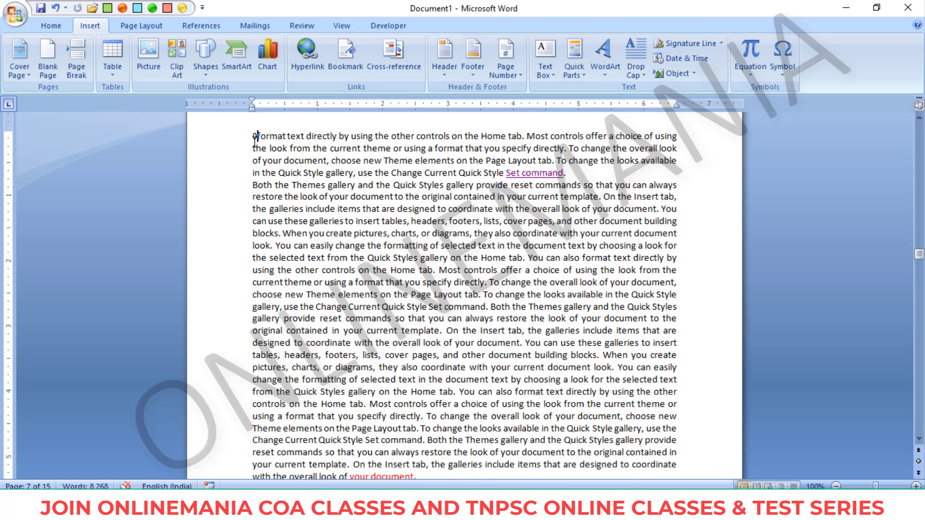
- Follow the cross-reference link at the start of page 7 to the bookmarked text and go back up the page
mouse_move(255, 136)
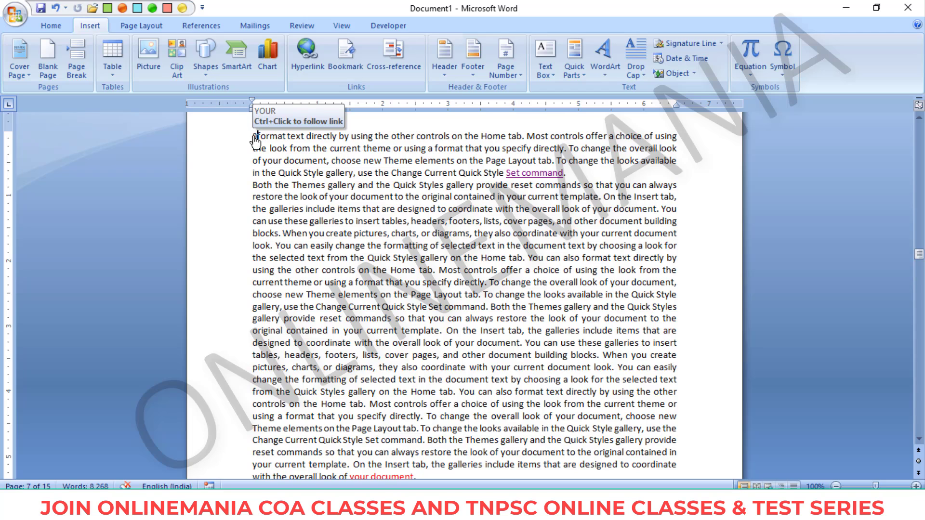
ctrl+click(256, 136)
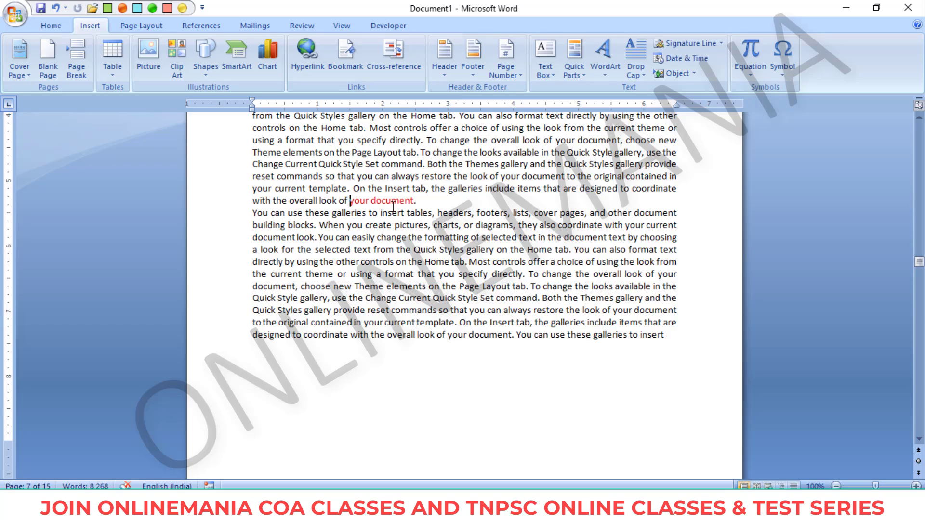
scroll(393, 206, up, 3)
scroll(394, 206, up, 5)
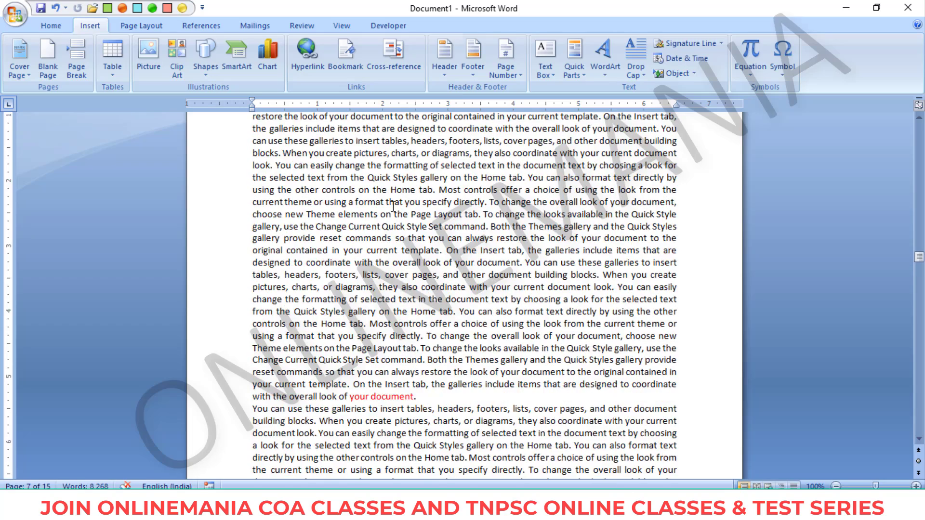